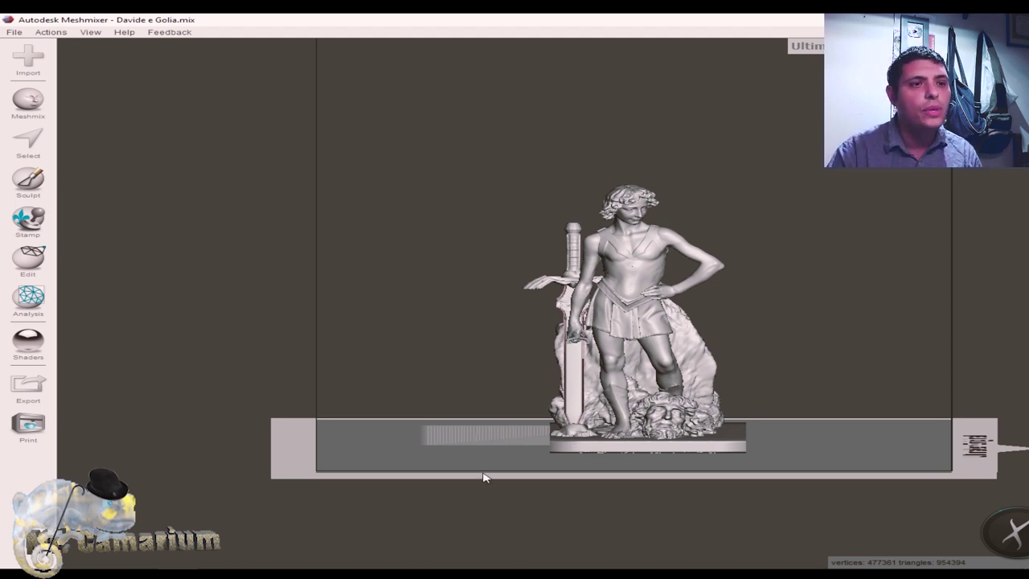
Orbit the Meshmixer view to look at the David and Goliath statue from above
mouse_move(480, 466)
right_mouse_down()
mouse_move(576, 480)
mouse_move(437, 468)
right_mouse_up()
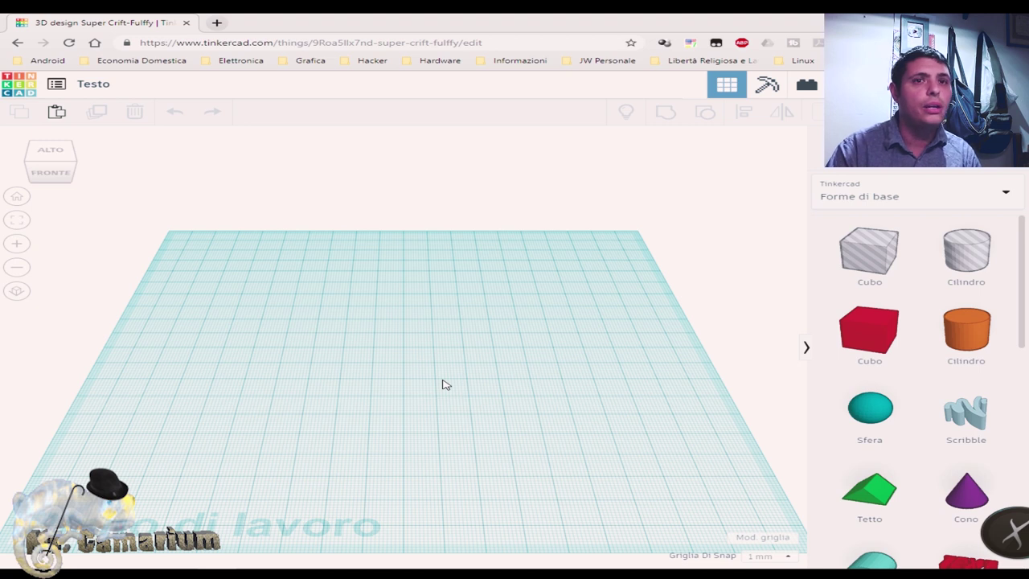
Place the Testo (text) shape from Forme di base onto the Tinkercad workplane
scroll(1025, 263, "down", 3)
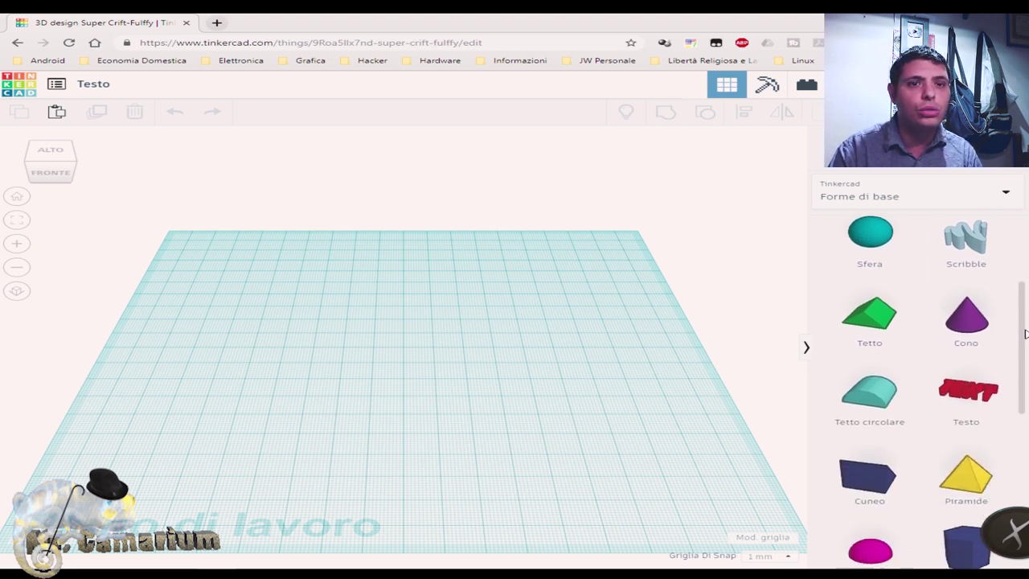
mouse_move(931, 393)
left_mouse_down()
mouse_move(328, 384)
mouse_move(427, 393)
mouse_move(400, 382)
left_mouse_up()
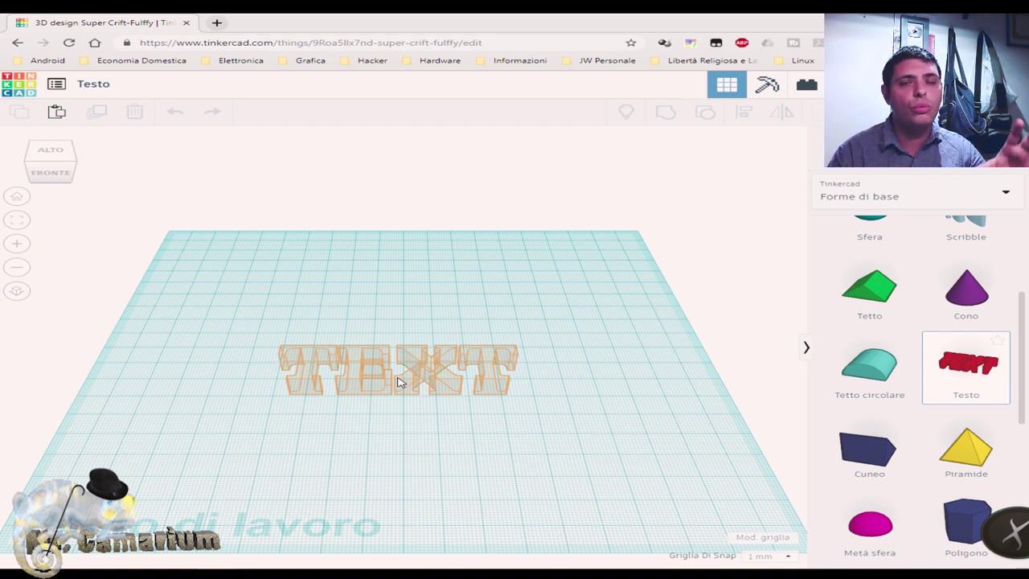
left_click(399, 382)
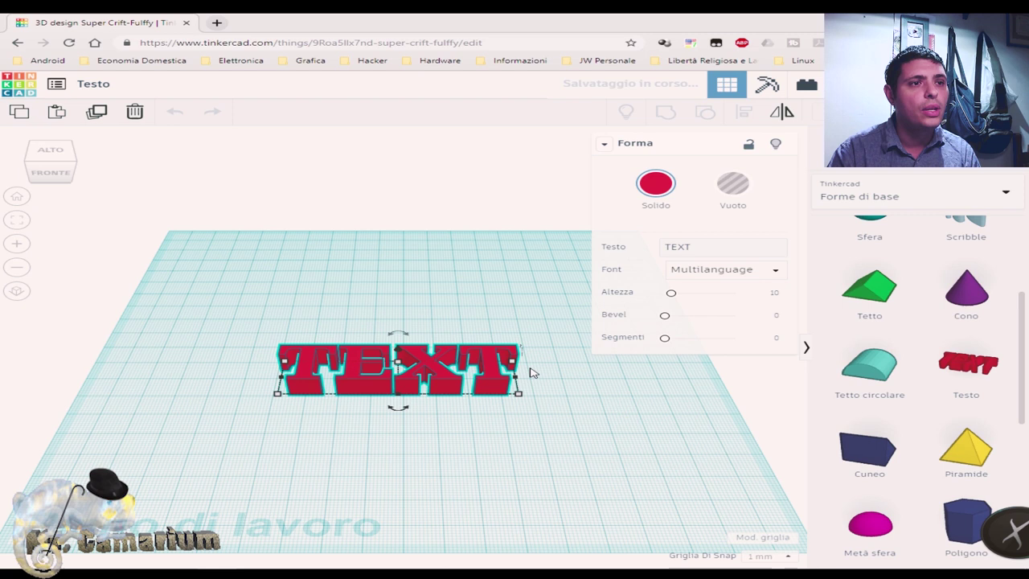
Replace the placeholder TEXT with the wording 'Davide vs Golia'
left_click(700, 250)
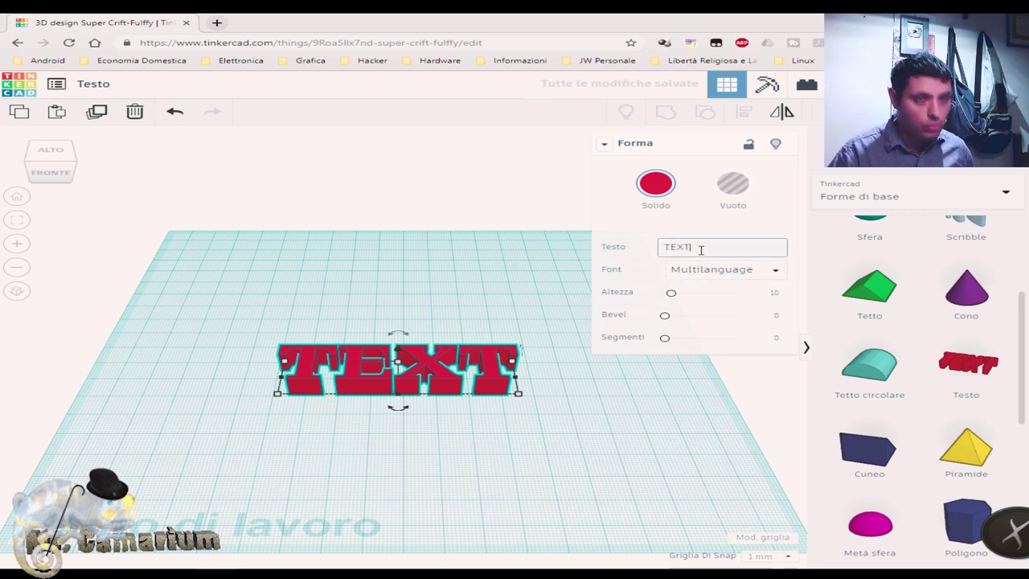
key("BackSpace")
key("BackSpace")
key("BackSpace")
key("BackSpace")
type("Da")
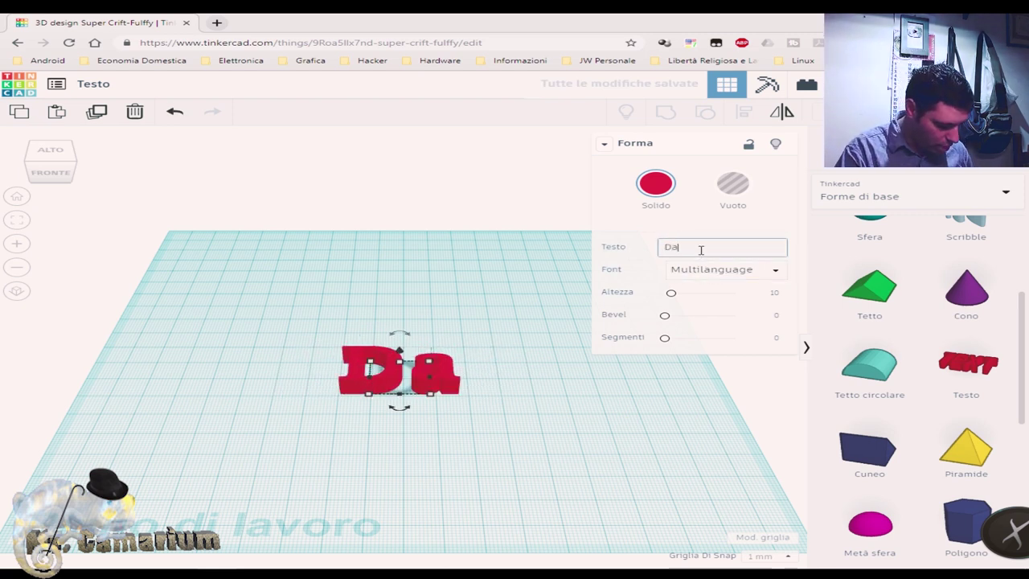
type("vide")
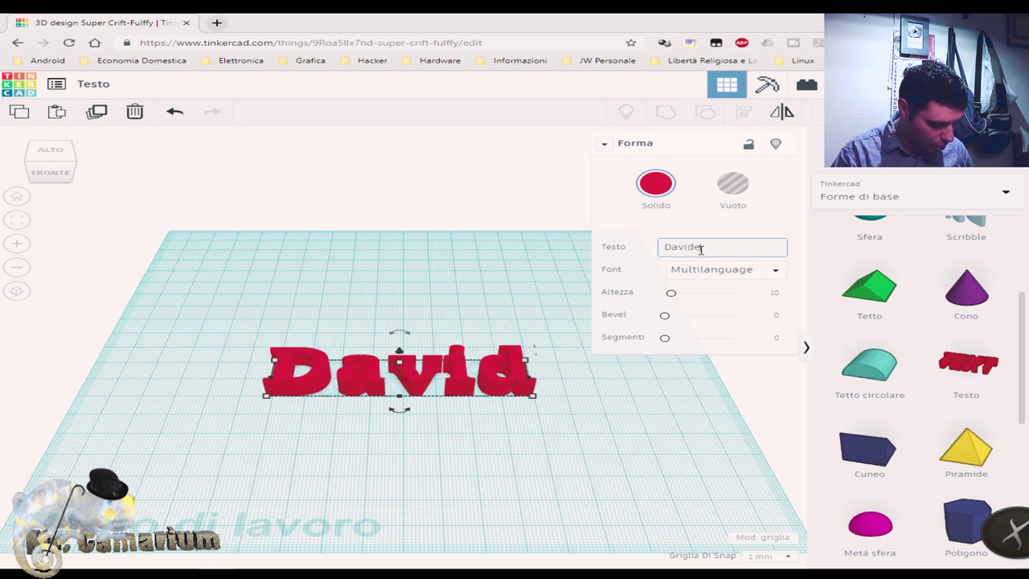
type(" VS")
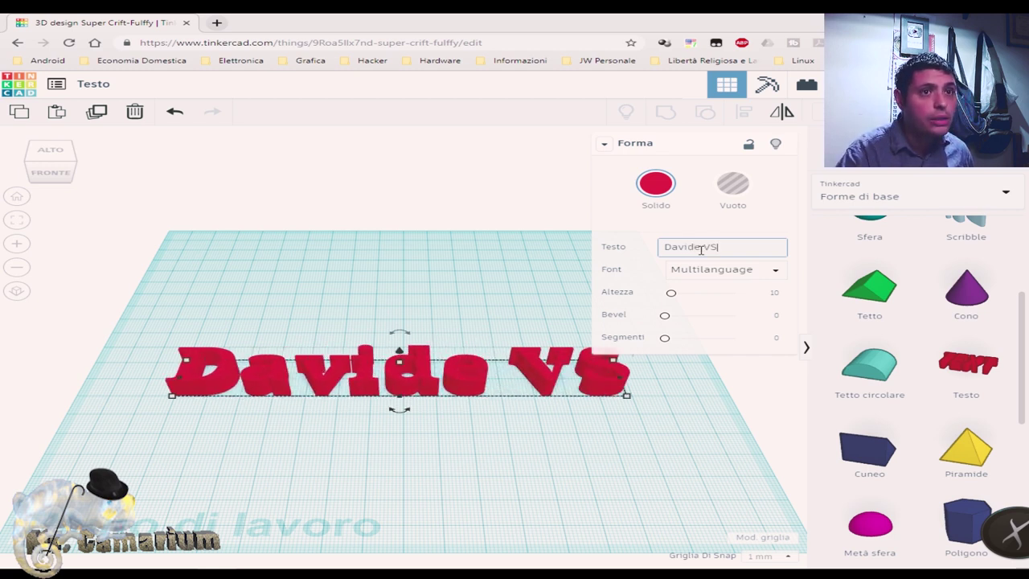
key("BackSpace")
key("BackSpace")
type("v")
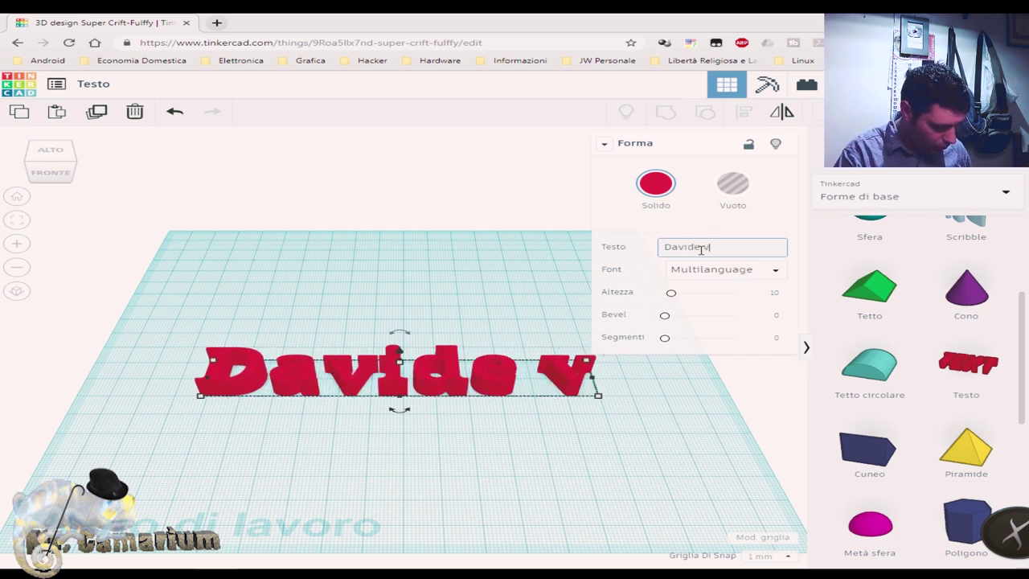
type("s Golia")
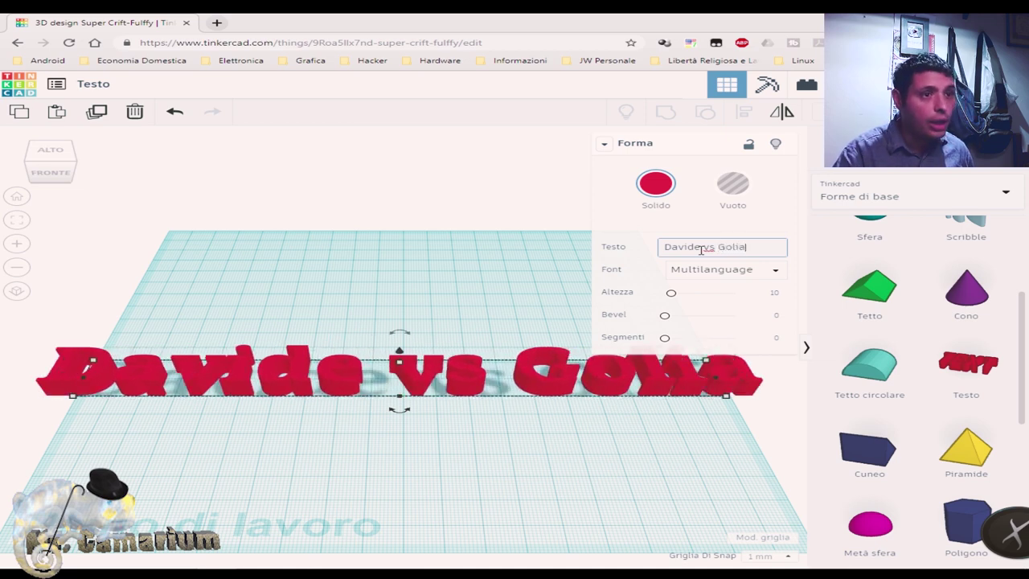
Switch the text to the Sans font, deselect it, and export the design as .STL
left_click(778, 271)
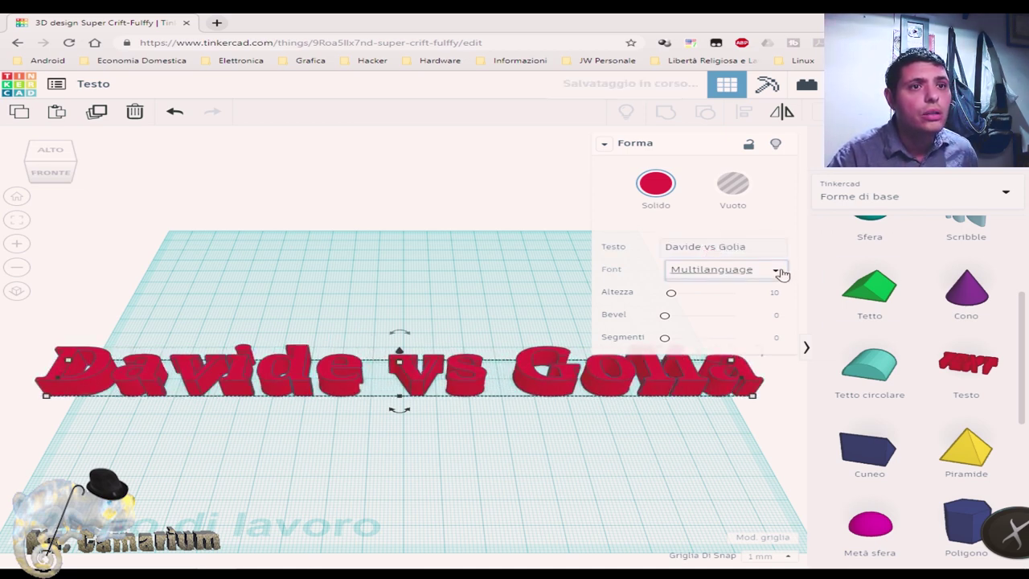
left_click(701, 309)
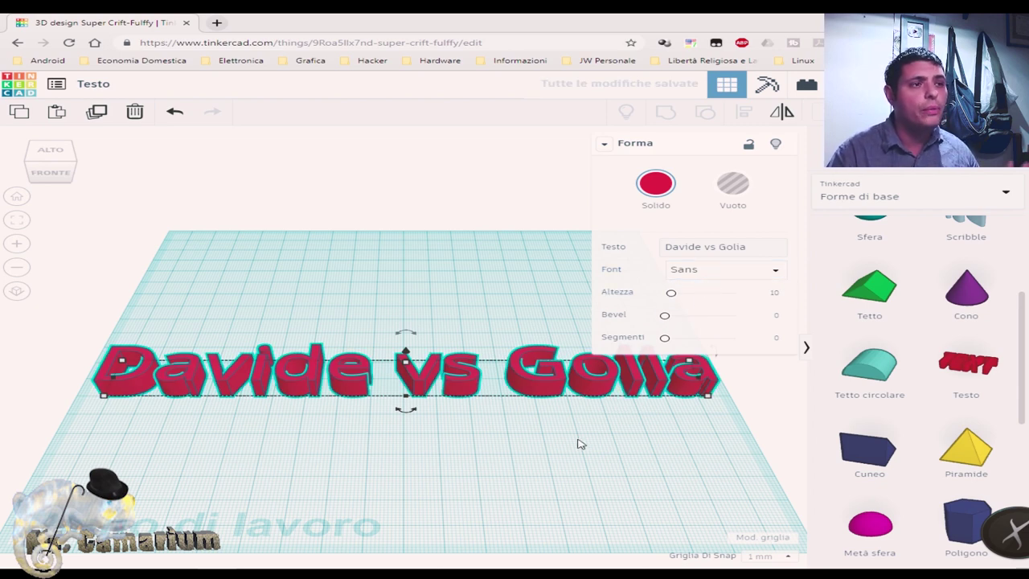
left_click(580, 443)
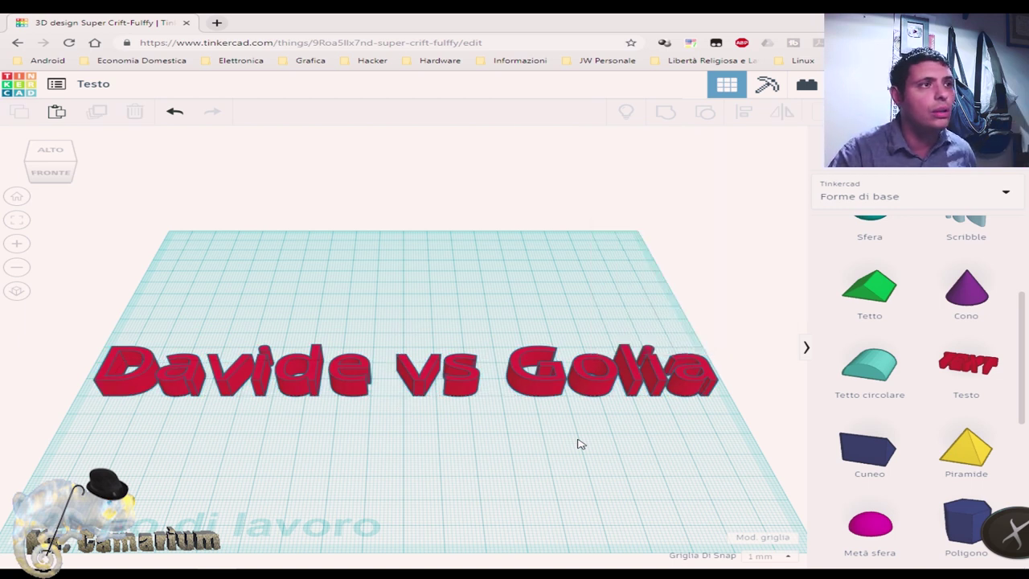
left_click(924, 110)
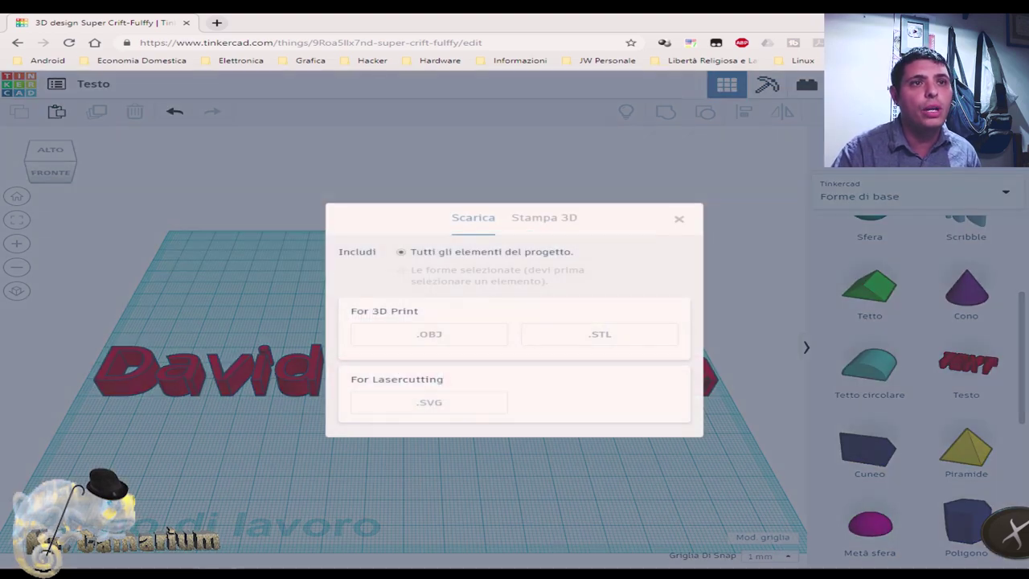
left_click(597, 340)
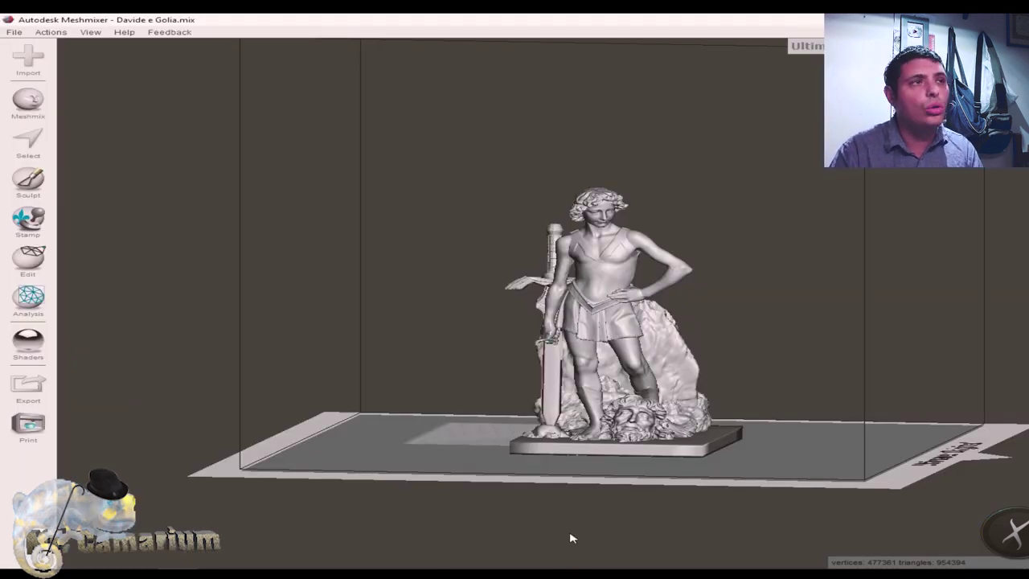
Append Testo.stl from Temp (E:) > Download into the scene and focus the view on it
left_click(13, 32)
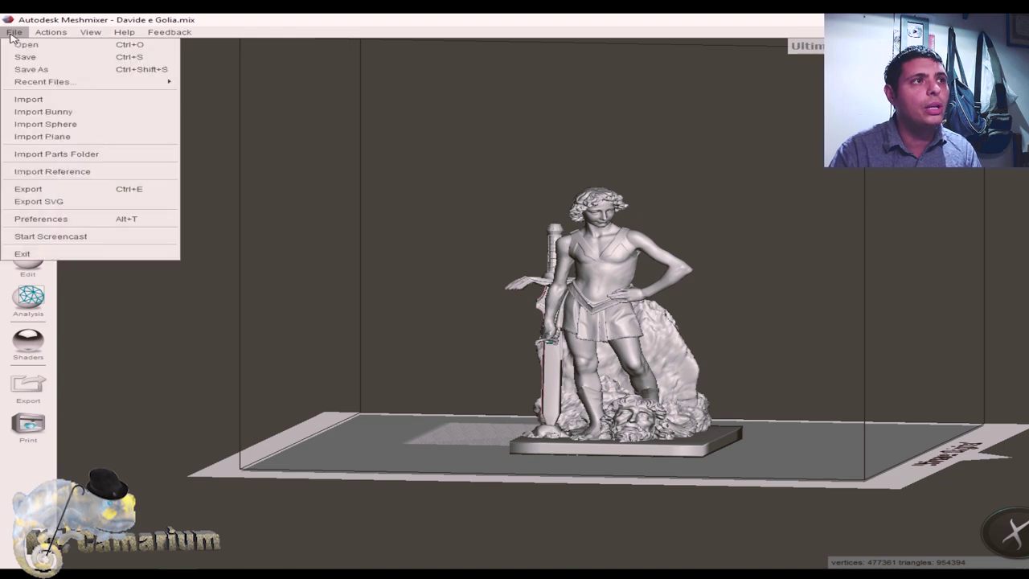
left_click(32, 98)
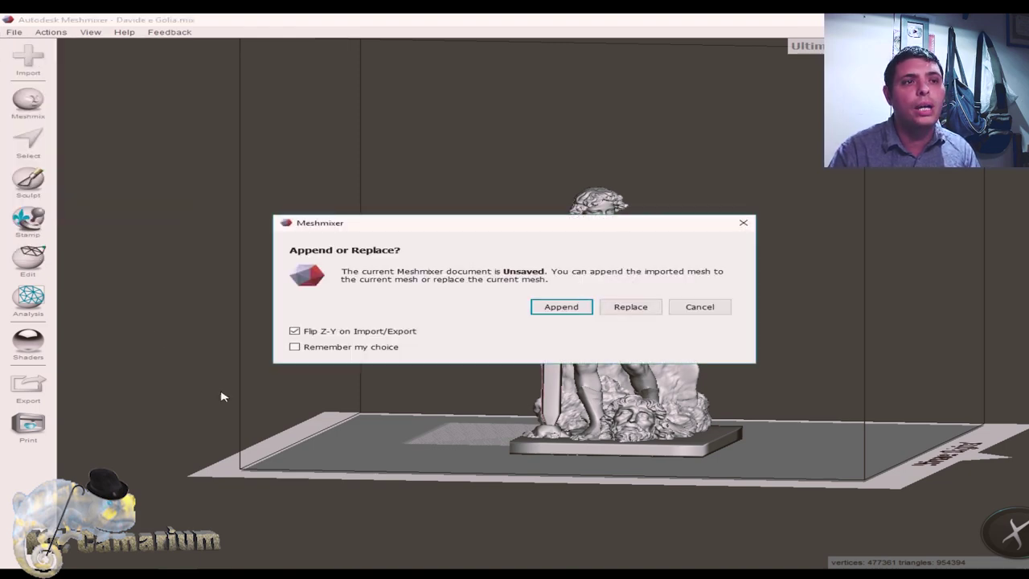
left_click(561, 307)
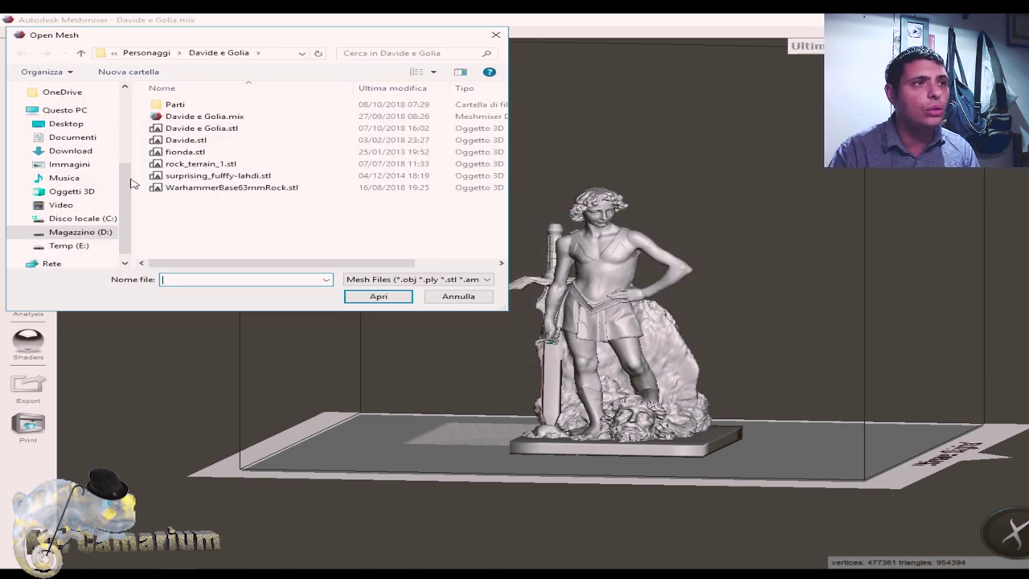
left_click(64, 245)
double_click(235, 104)
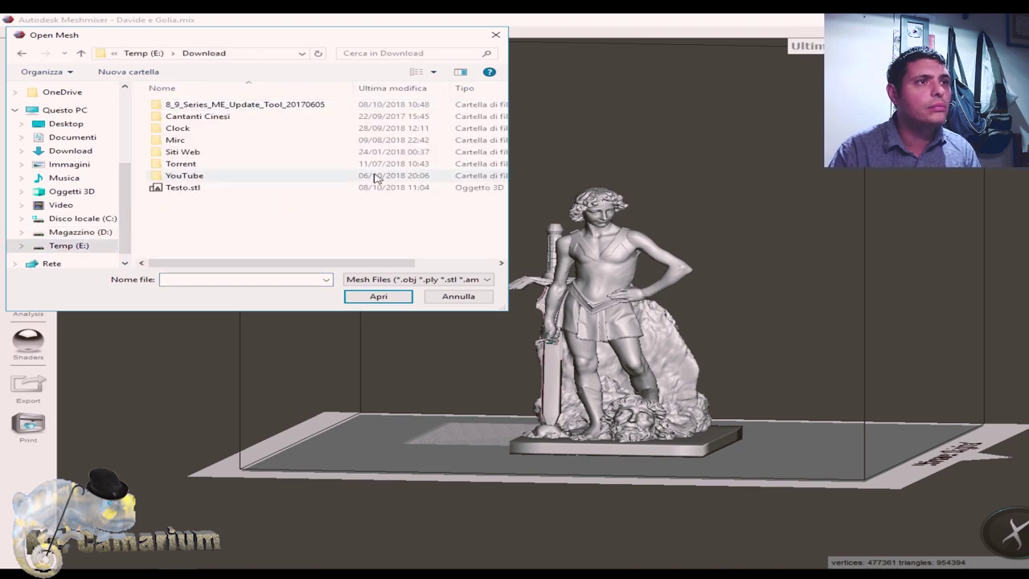
left_click(177, 190)
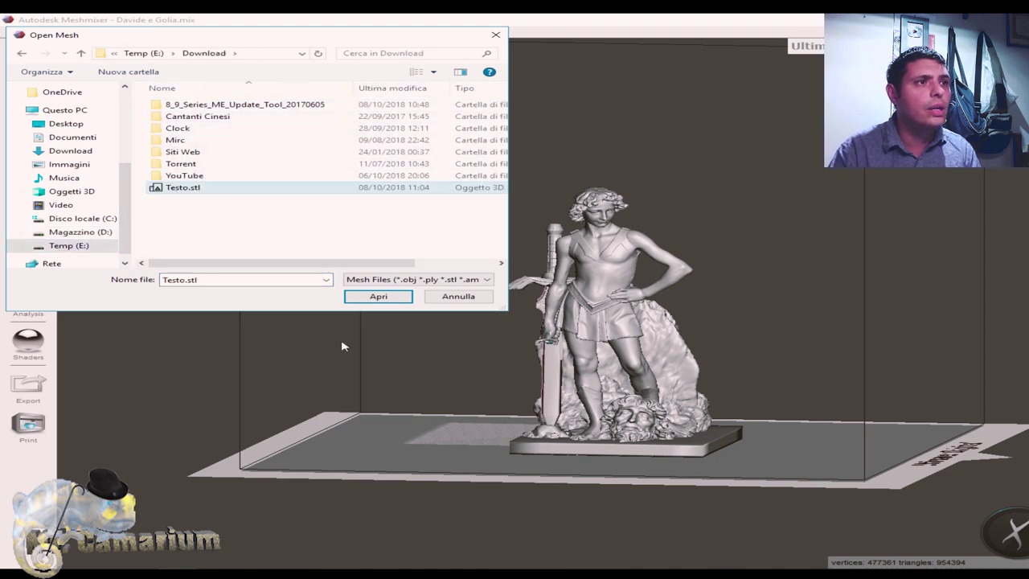
left_click(371, 298)
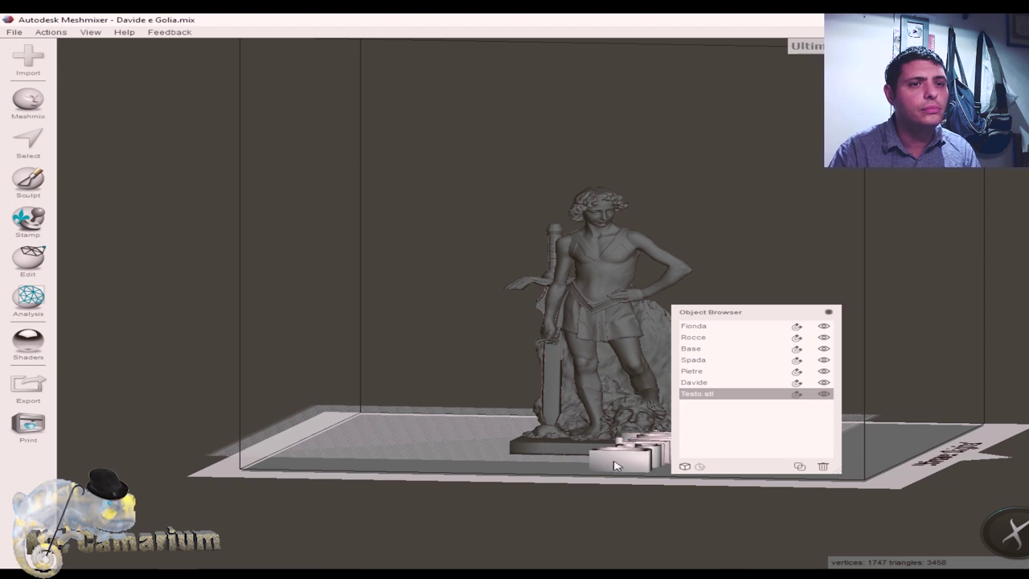
left_click(829, 314)
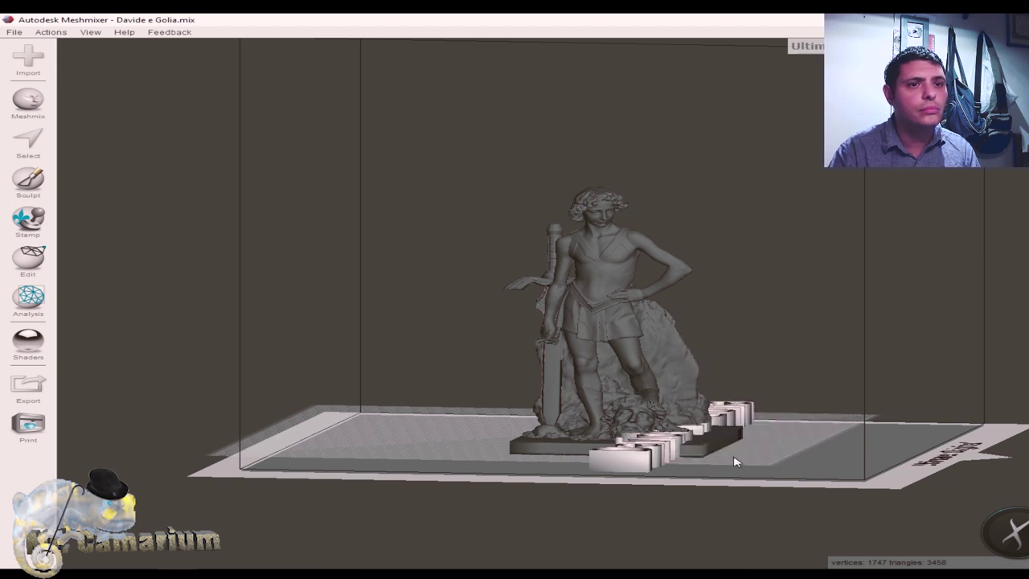
key("f")
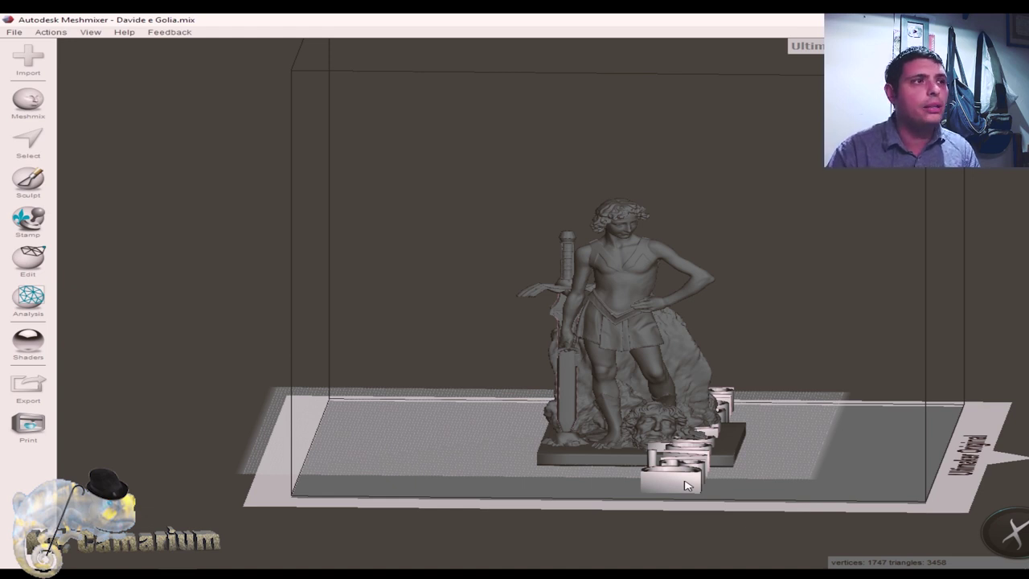
Open the Transform tool and drag the gizmo to stand the text roughly upright
left_click(30, 261)
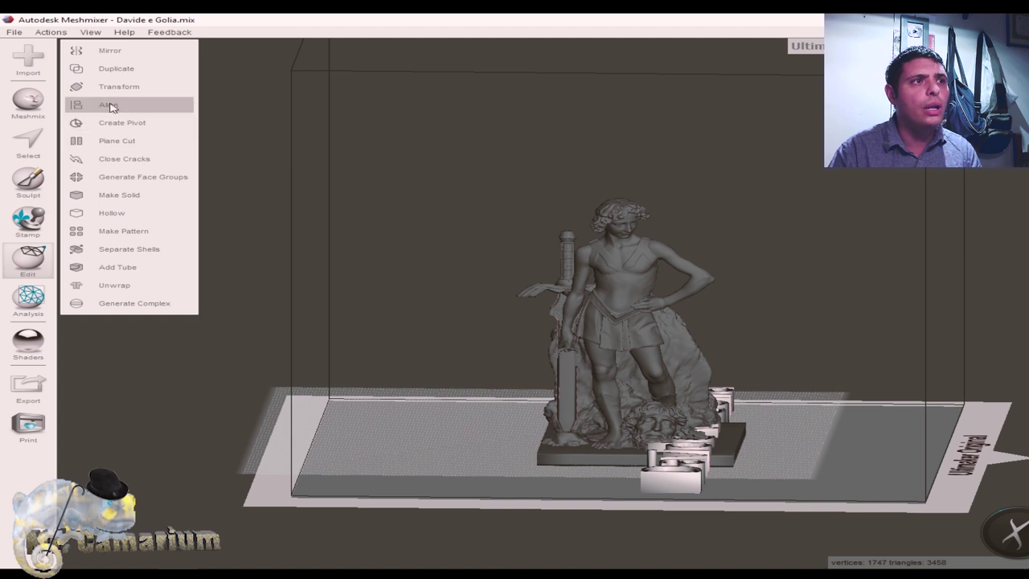
left_click(130, 90)
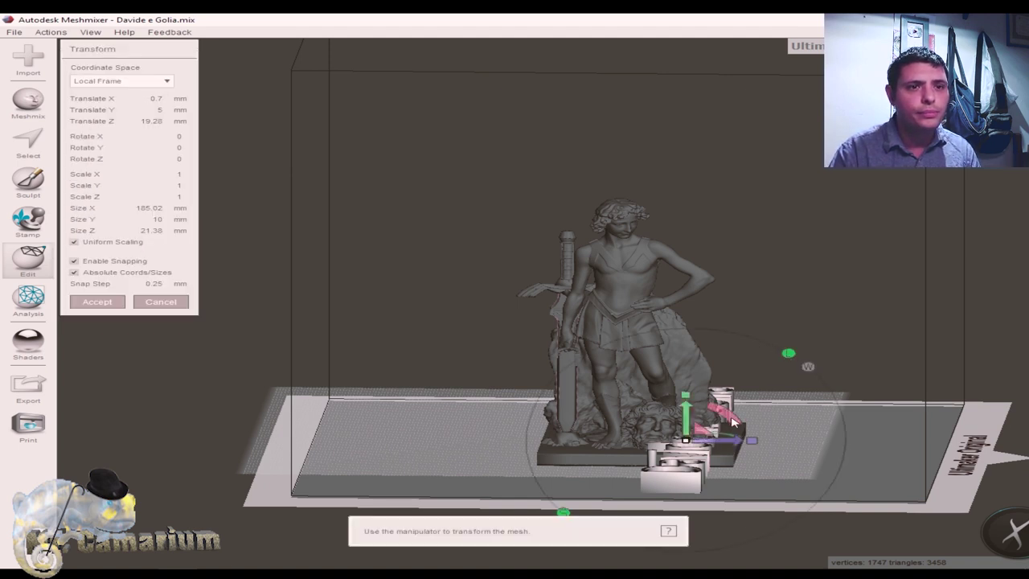
left_click_drag(733, 422, 740, 502)
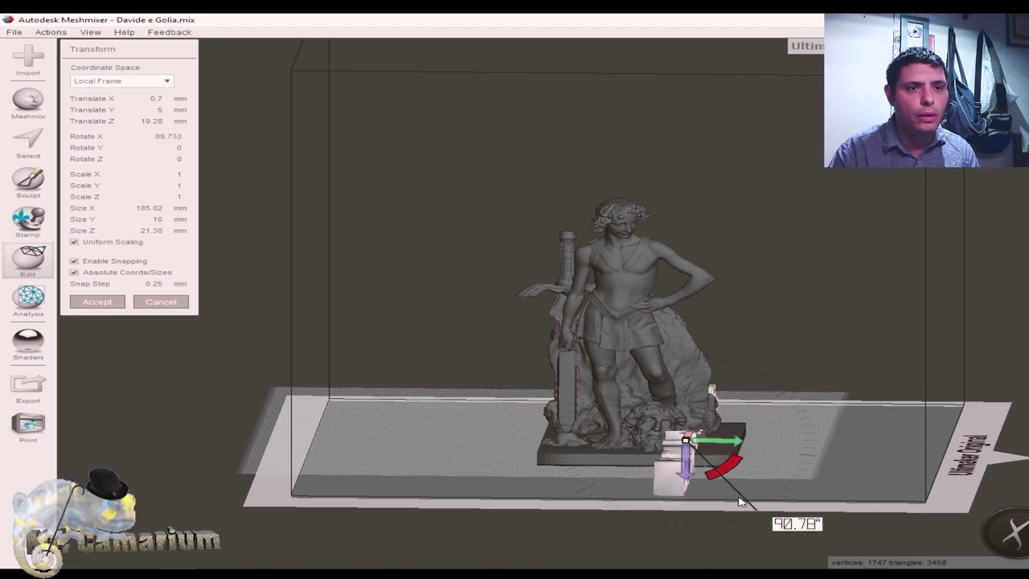
left_click_drag(740, 502, 745, 506)
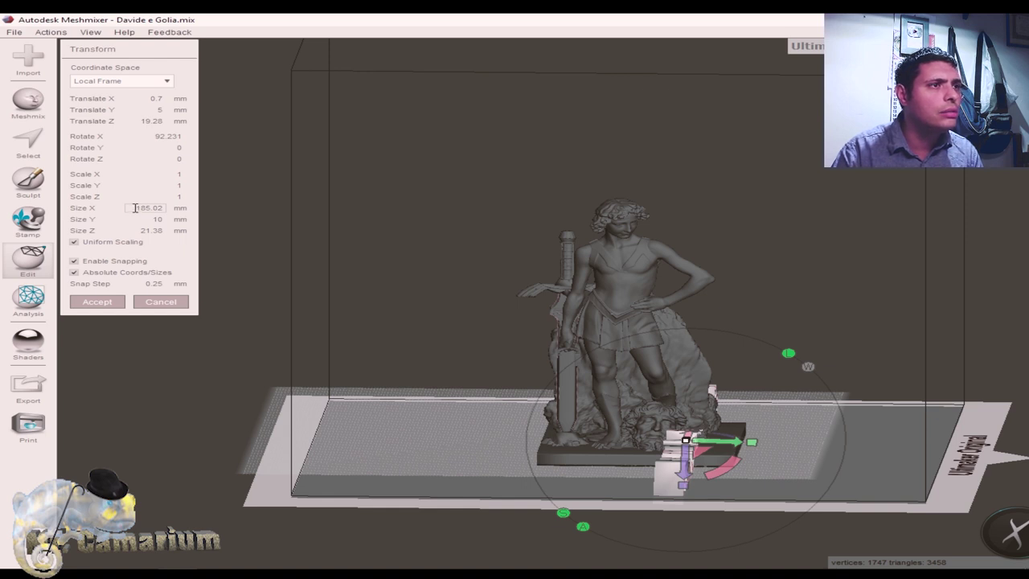
left_click_drag(135, 209, 167, 210)
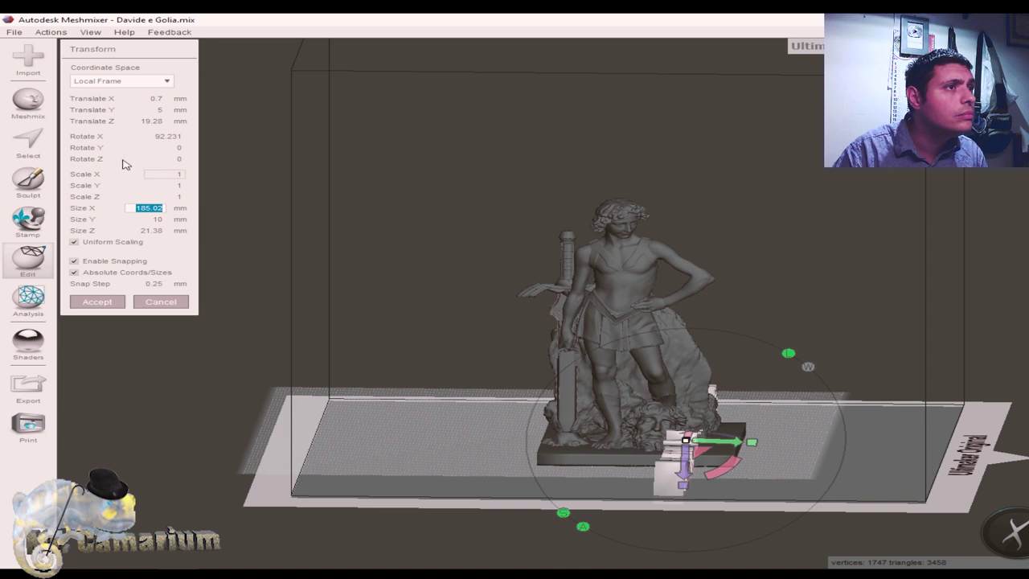
Enter exact rotations of 90° about X, 0° about Y and 90° about Z
left_click_drag(157, 135, 182, 137)
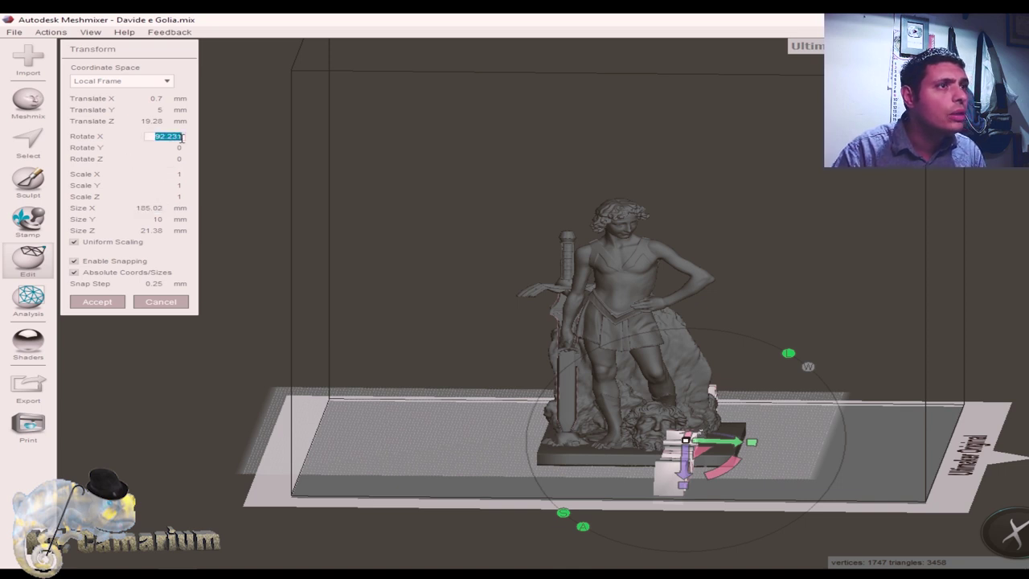
type("90")
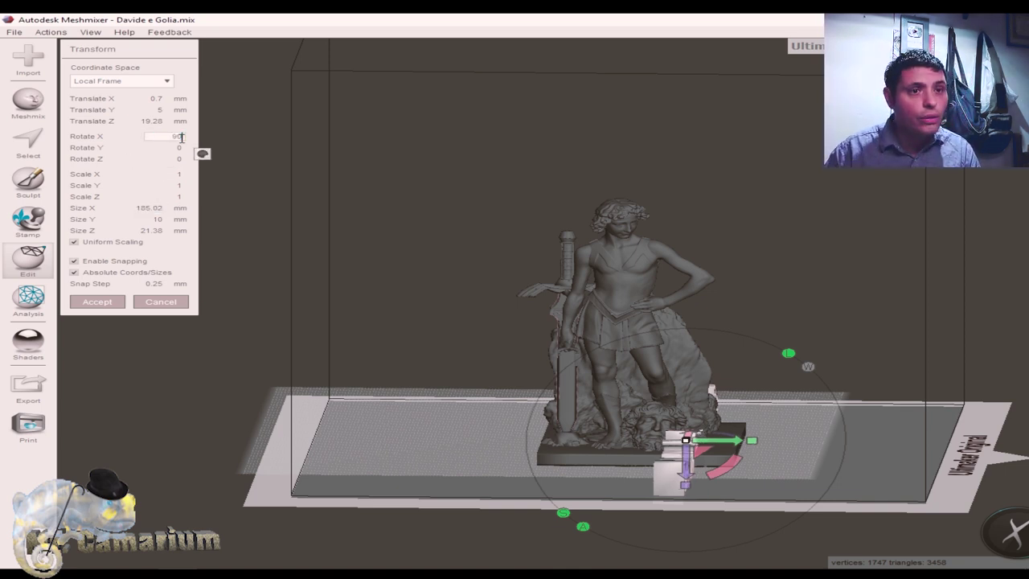
left_click_drag(172, 147, 181, 149)
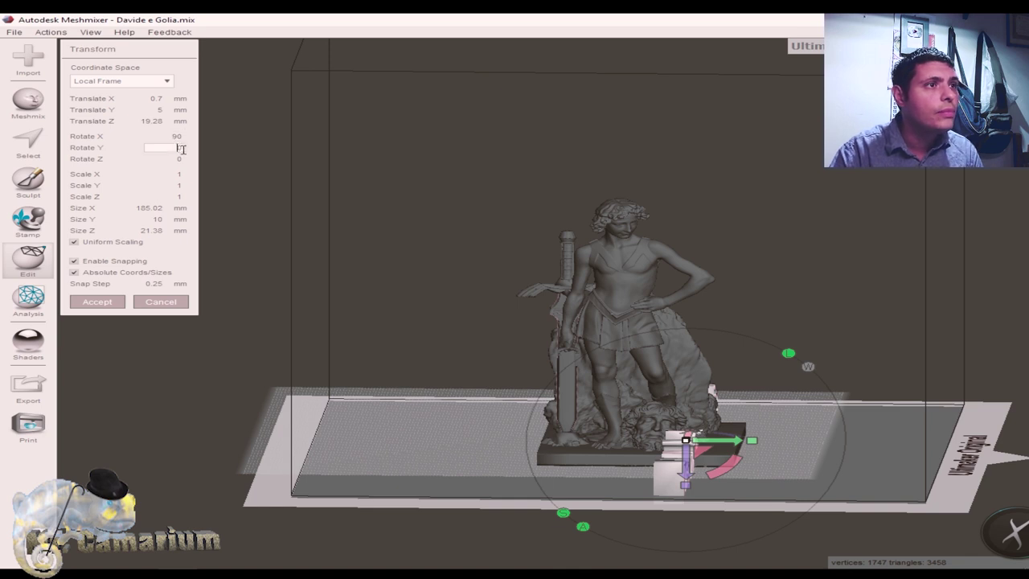
type("9")
key("Return")
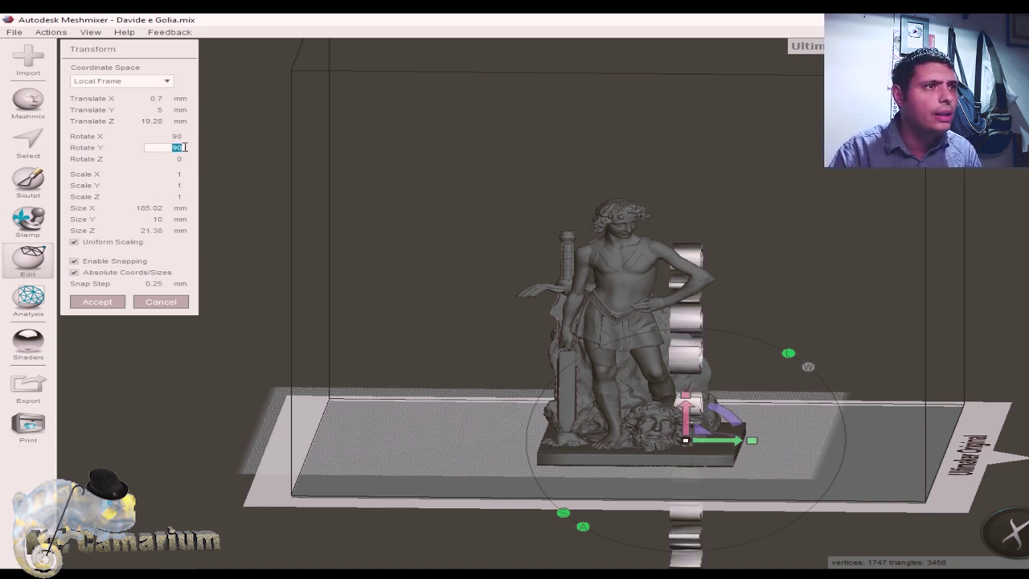
type("0")
left_click(178, 158)
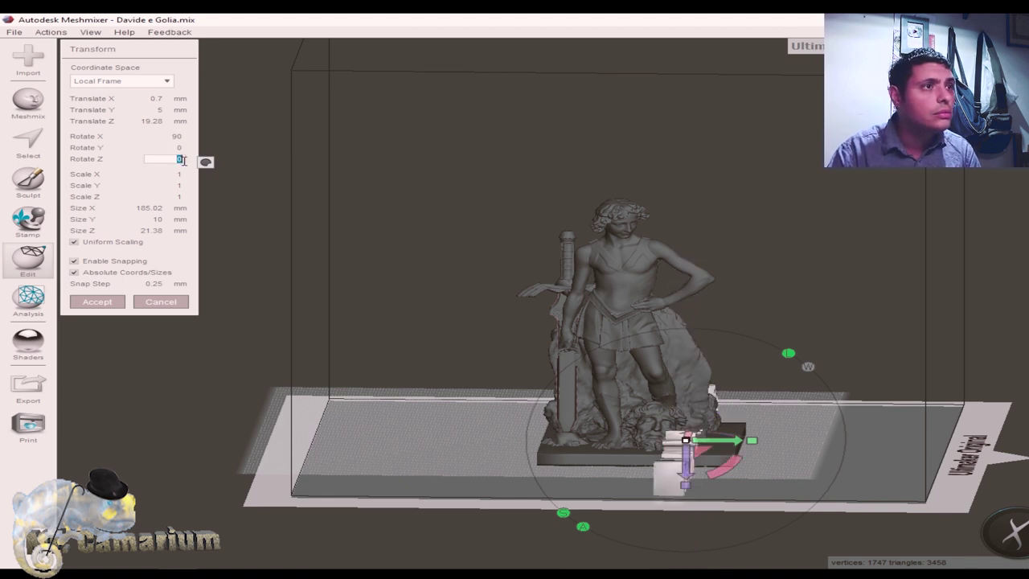
type("90")
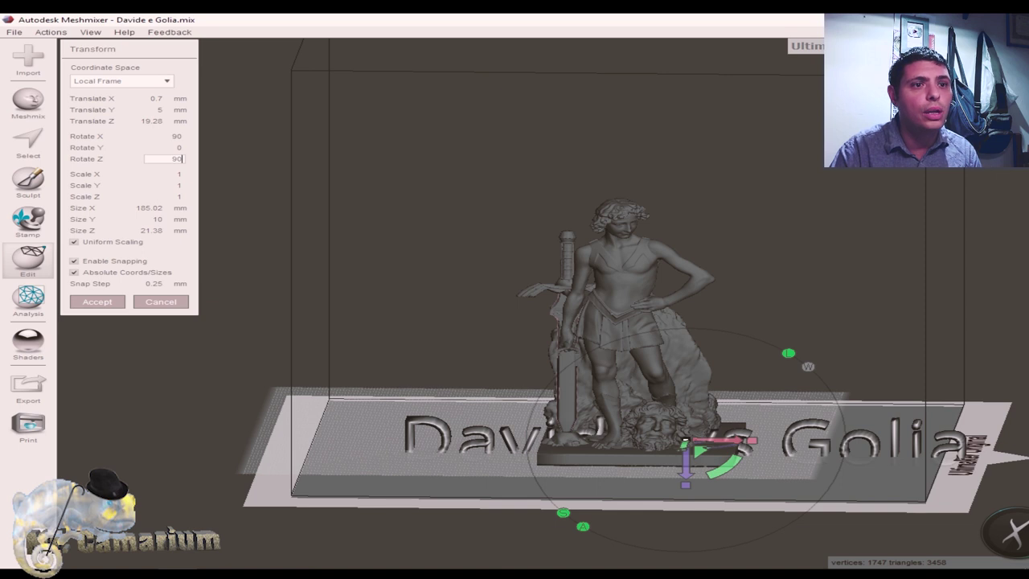
right_click_drag(874, 255, 830, 274)
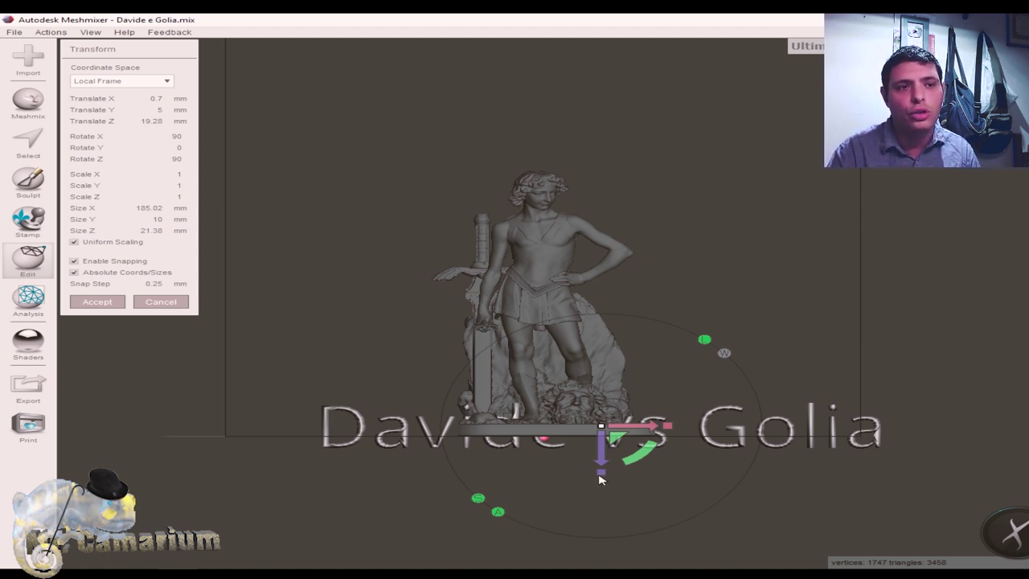
Shrink the text to a uniform scale of 0.2, about 37 mm wide
left_click(602, 473)
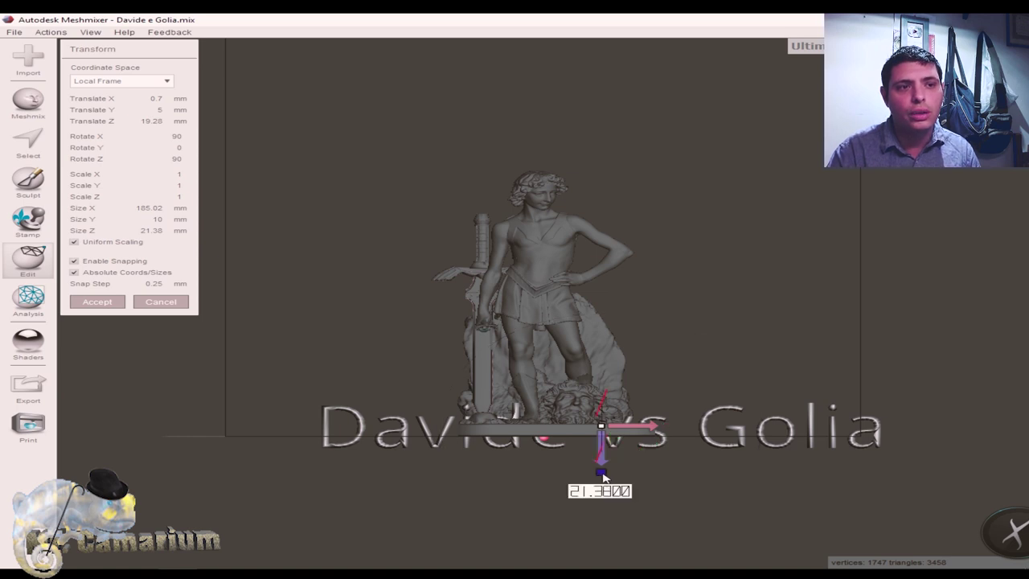
left_click_drag(602, 476, 598, 402)
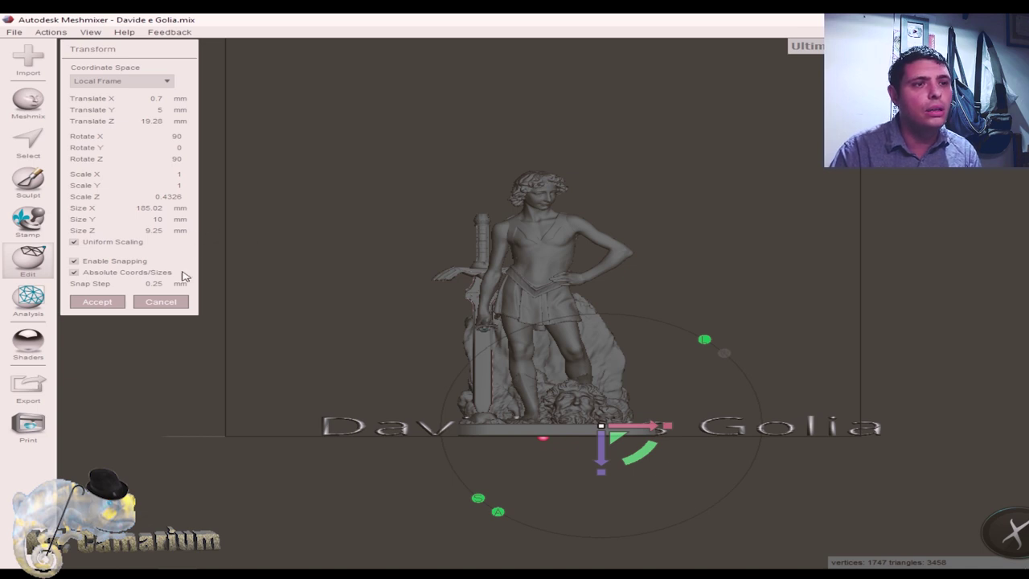
left_click(173, 204)
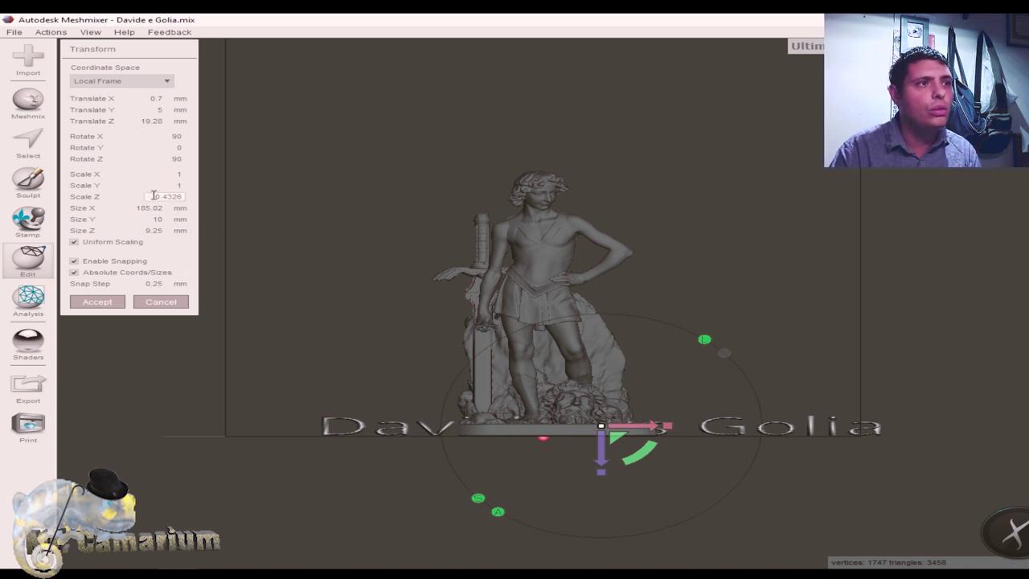
left_click_drag(154, 195, 186, 198)
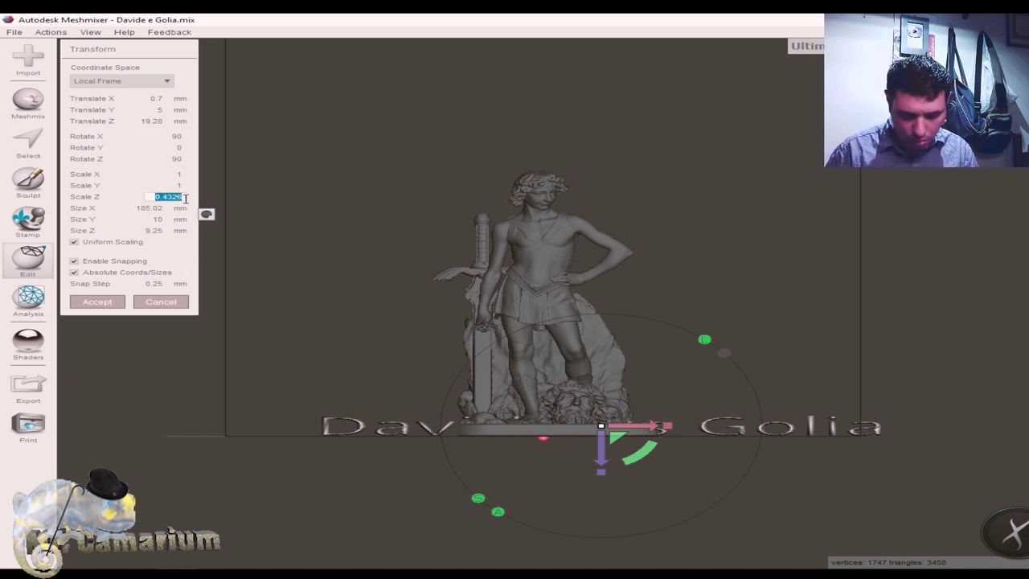
type("0.2")
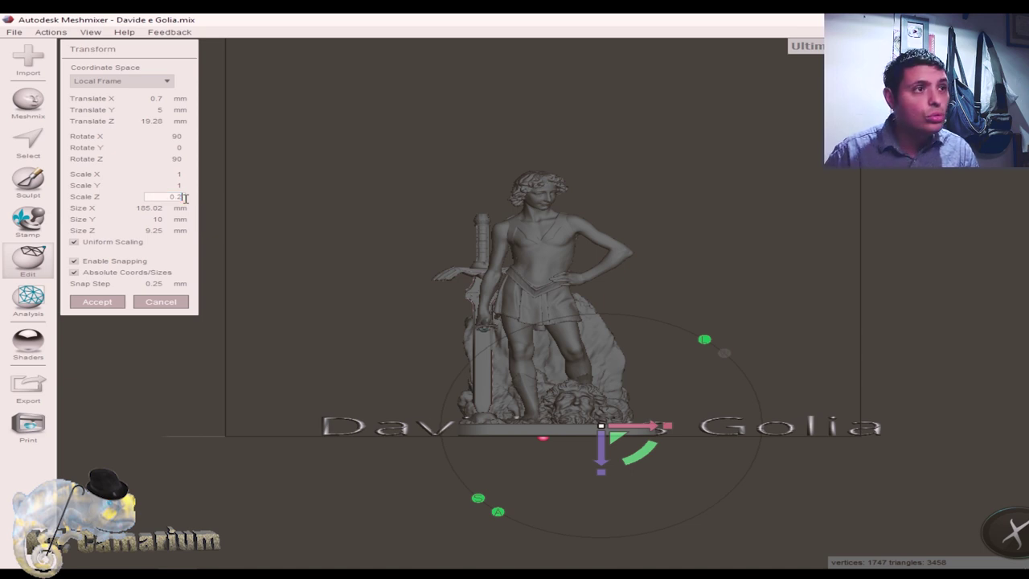
key("Return")
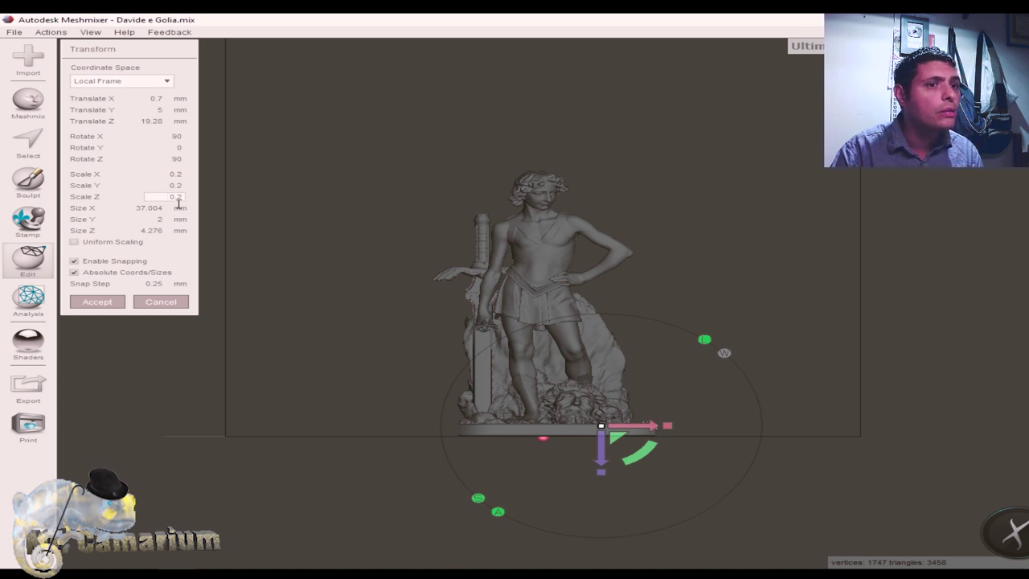
Drag the text across the bed and back over to the statue base
right_click_drag(706, 406, 606, 451)
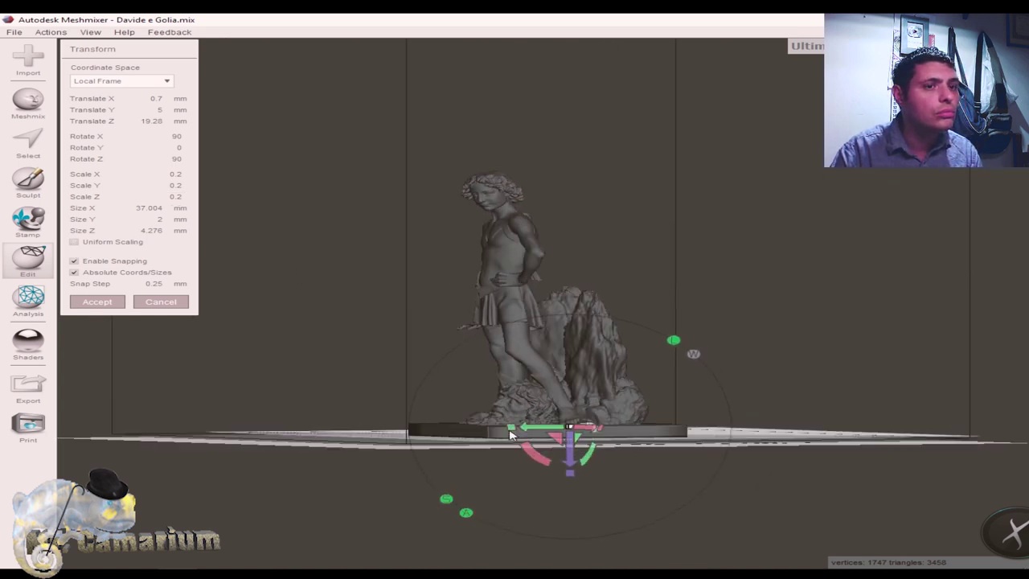
mouse_move(583, 444)
left_mouse_down()
mouse_move(656, 496)
mouse_move(533, 477)
left_mouse_up()
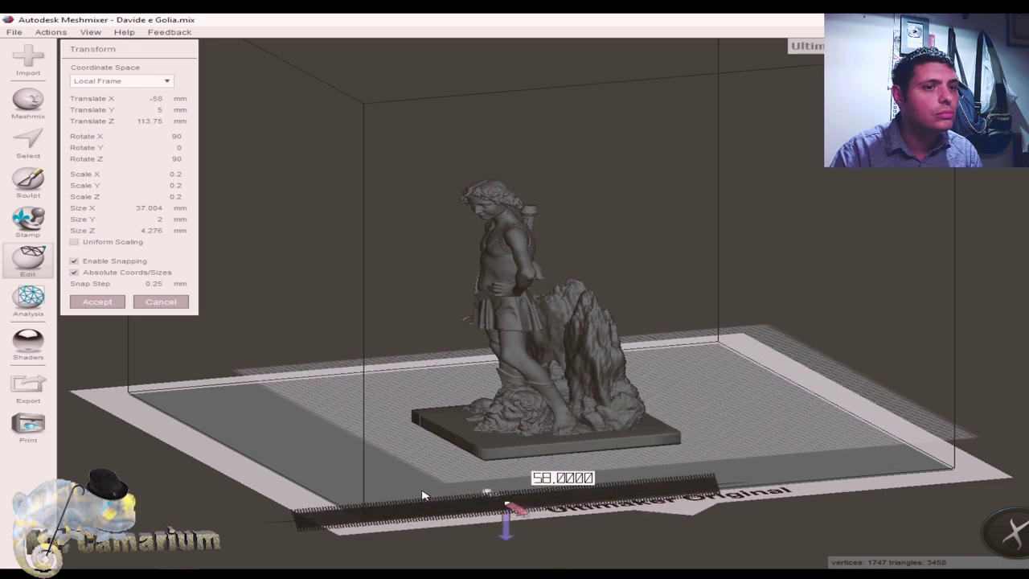
right_click_drag(533, 477, 674, 470)
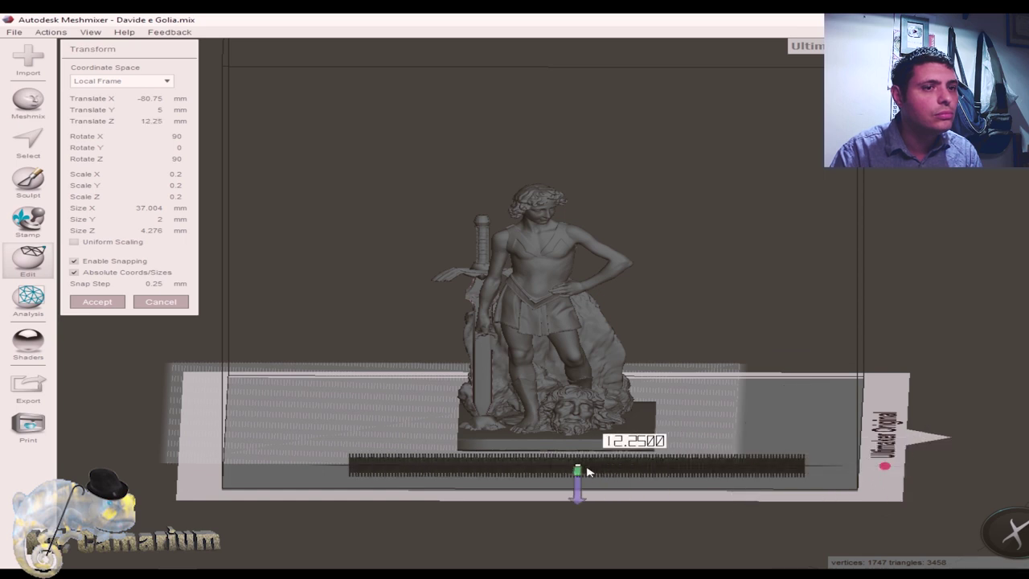
left_click_drag(924, 470, 544, 467)
Lower the text onto the base front at Y 3.25 mm, Z 4.5 mm
right_click_drag(835, 258, 772, 416)
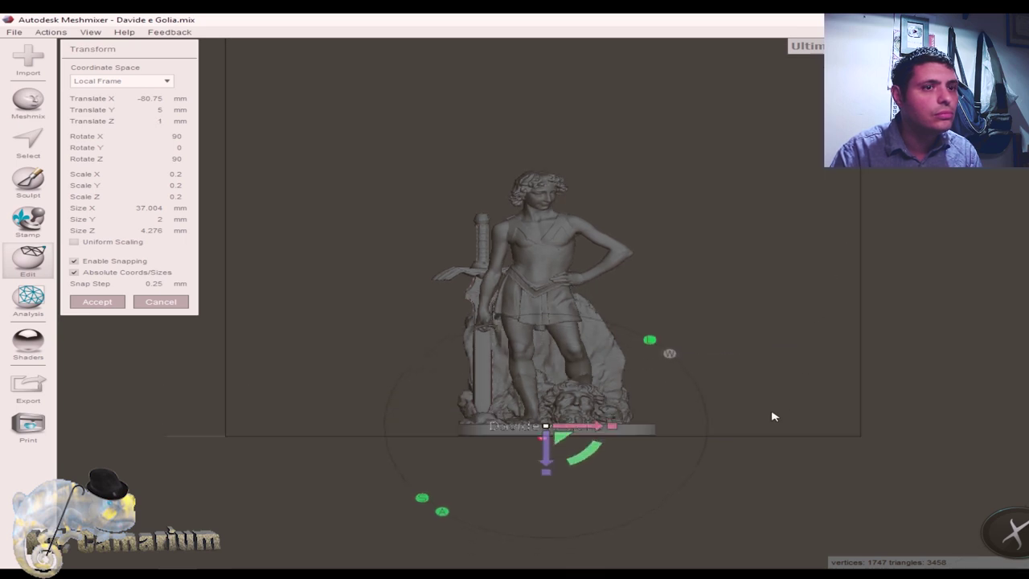
scroll(560, 439, "up", 1)
scroll(560, 439, "up", 1)
scroll(560, 439, "up", 2)
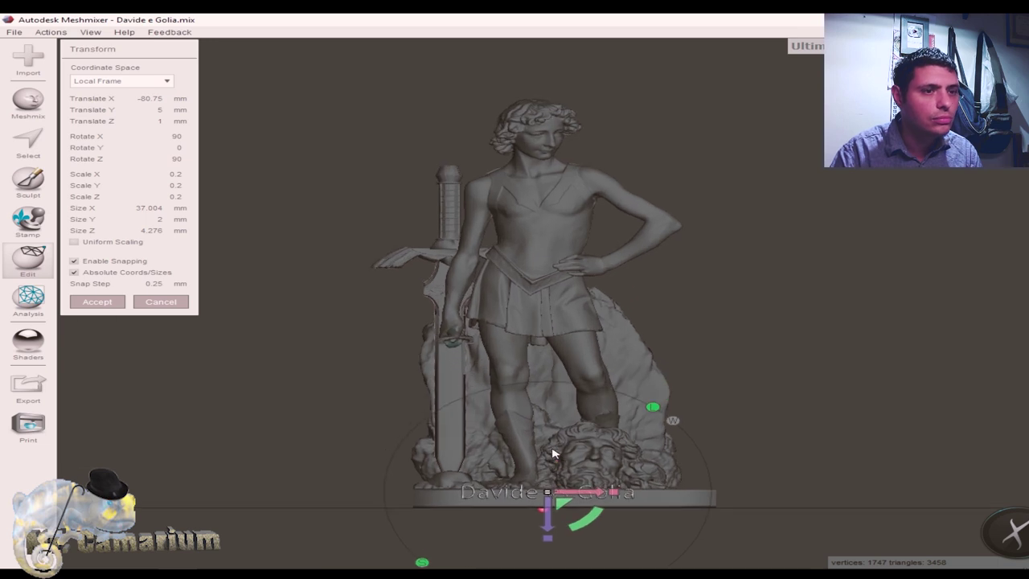
scroll(747, 473, "up", 1)
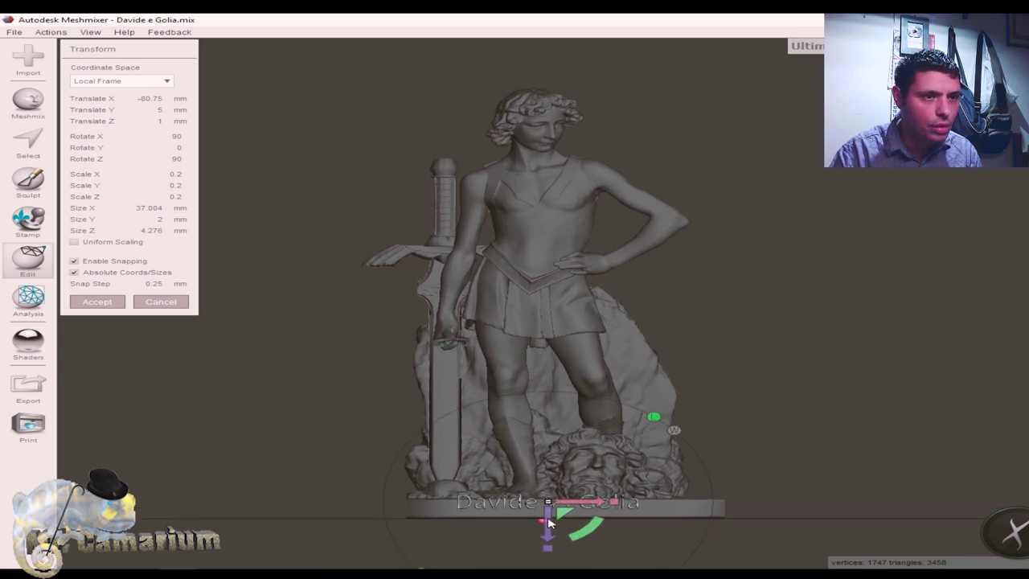
mouse_move(549, 522)
left_mouse_down()
mouse_move(551, 532)
mouse_move(607, 512)
left_mouse_up()
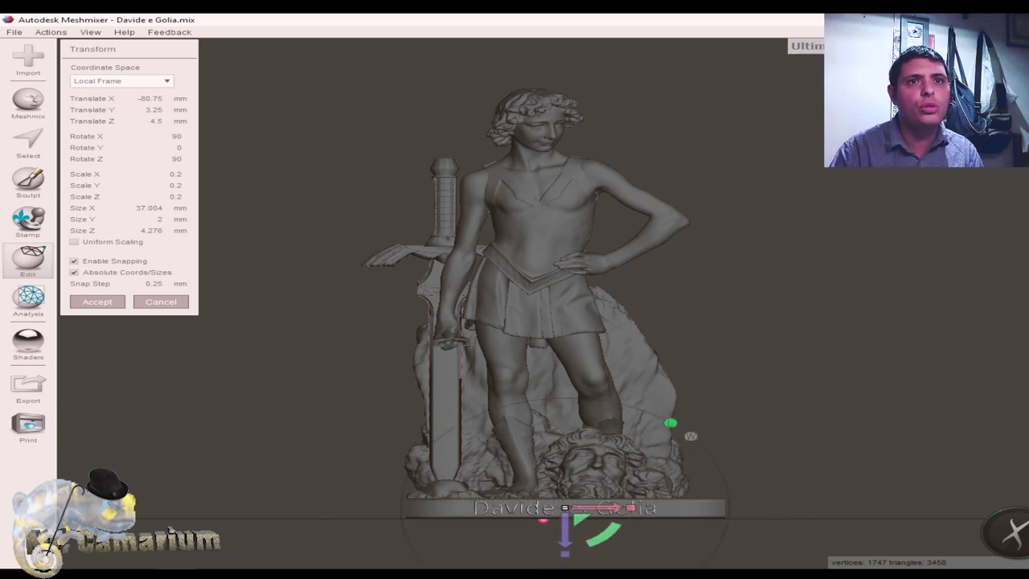
right_click_drag(611, 386, 739, 391)
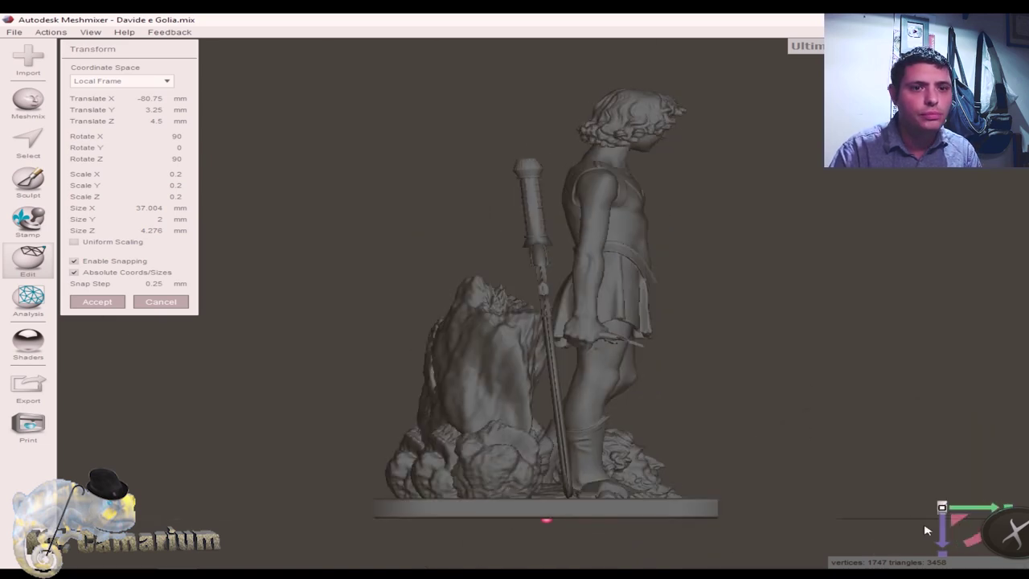
Slide the text along X to -35 mm so it is centred across the base front
mouse_move(991, 508)
left_mouse_down()
mouse_move(684, 507)
mouse_move(774, 511)
mouse_move(747, 510)
mouse_move(764, 514)
left_mouse_up()
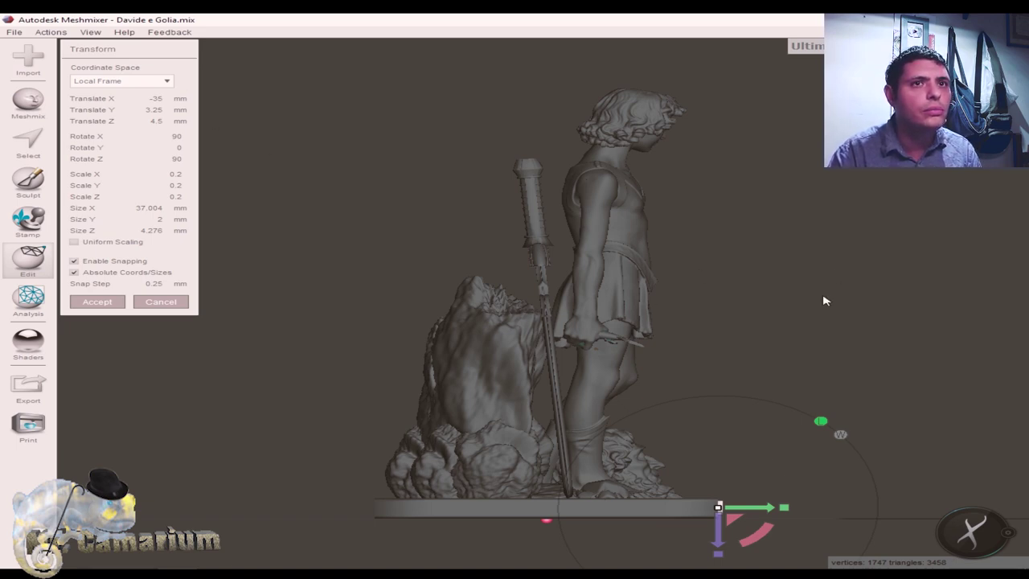
mouse_move(823, 301)
right_mouse_down()
mouse_move(684, 324)
mouse_move(753, 372)
mouse_move(753, 386)
mouse_move(574, 363)
mouse_move(532, 334)
right_mouse_up()
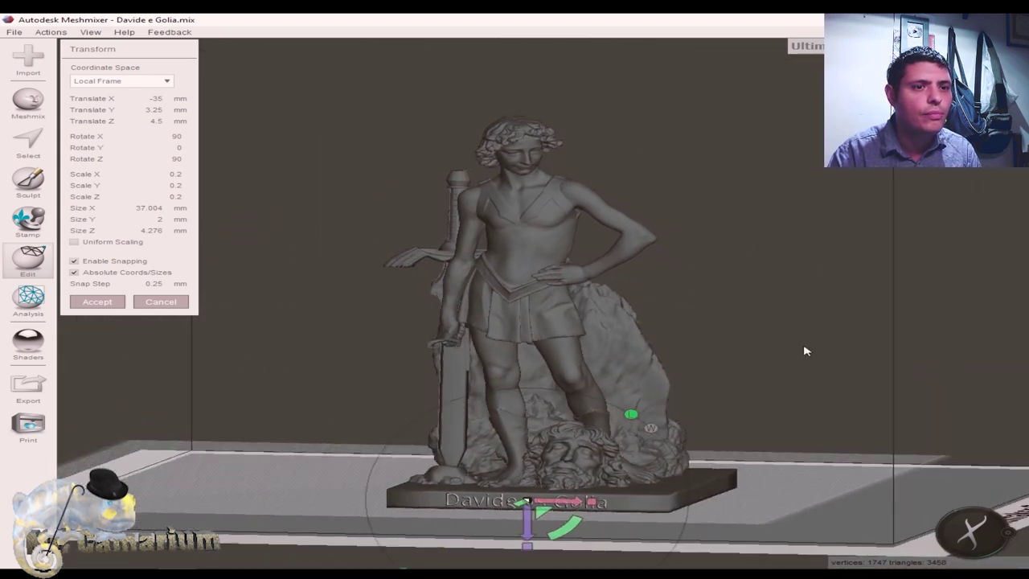
Accept the transform and inspect the 'Davide vs Golia' text embedded in the base
left_click(112, 304)
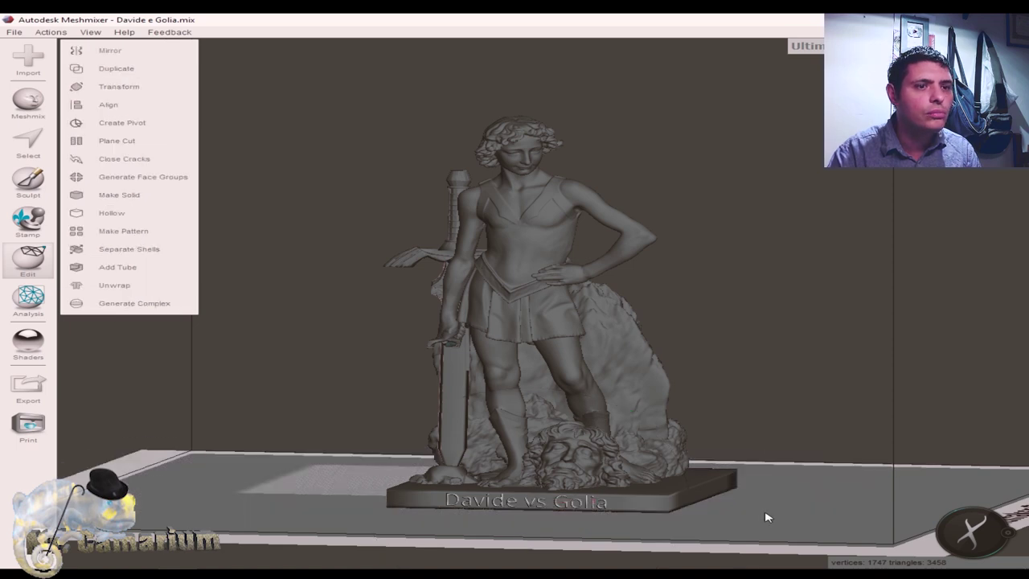
mouse_move(766, 516)
right_mouse_down()
mouse_move(737, 507)
mouse_move(536, 526)
mouse_move(623, 539)
mouse_move(762, 510)
mouse_move(936, 502)
mouse_move(777, 496)
right_mouse_up()
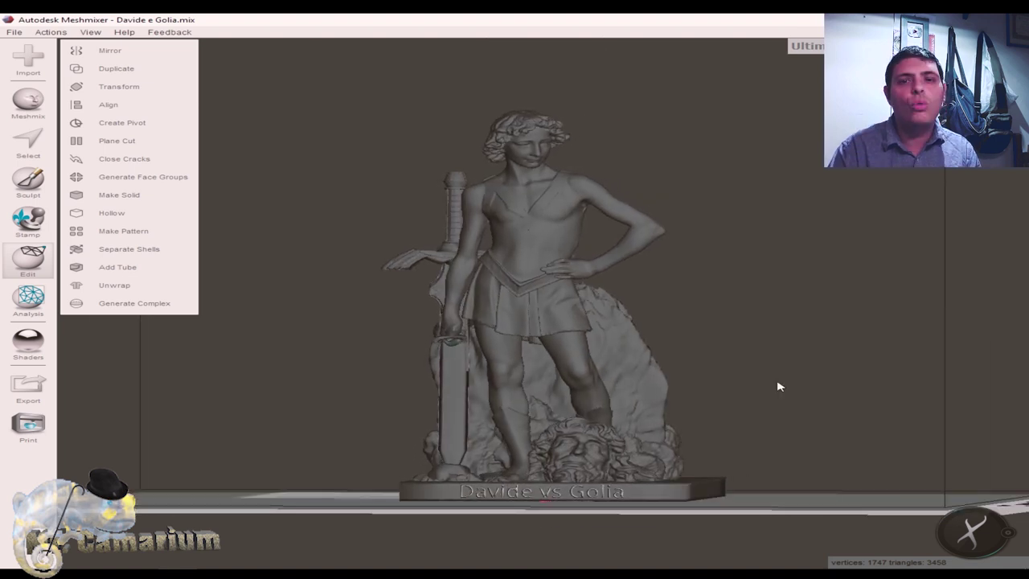